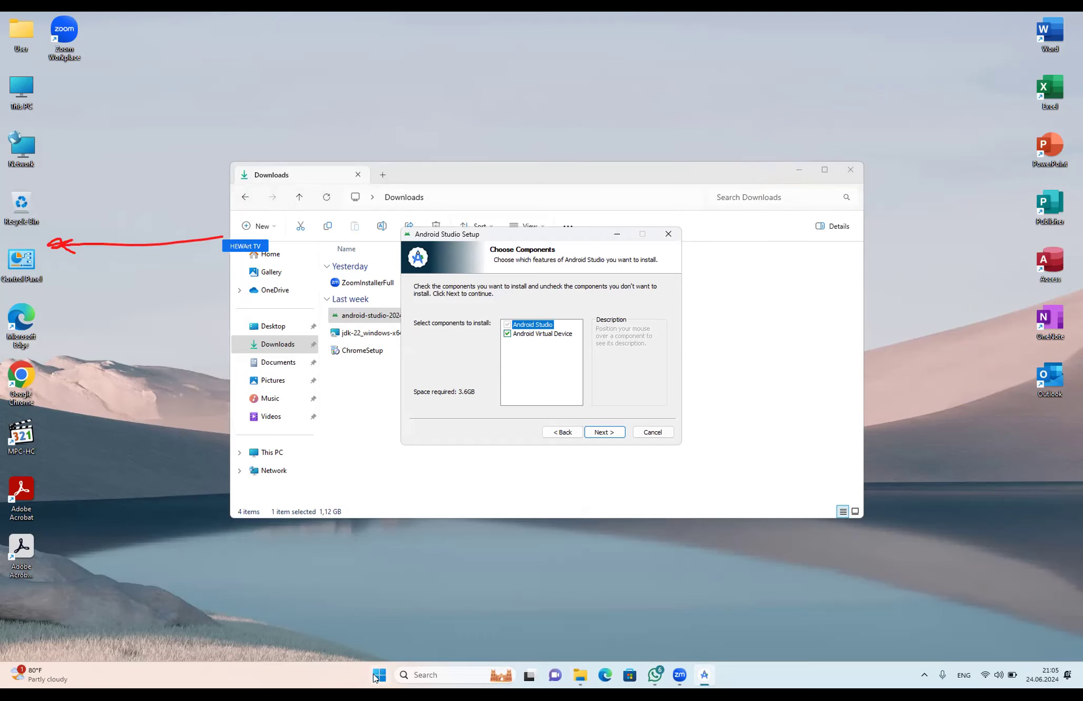
Open the system's device specifications from the Control Panel's System and Security section and check the processor and installed RAM.
double_click(25, 262)
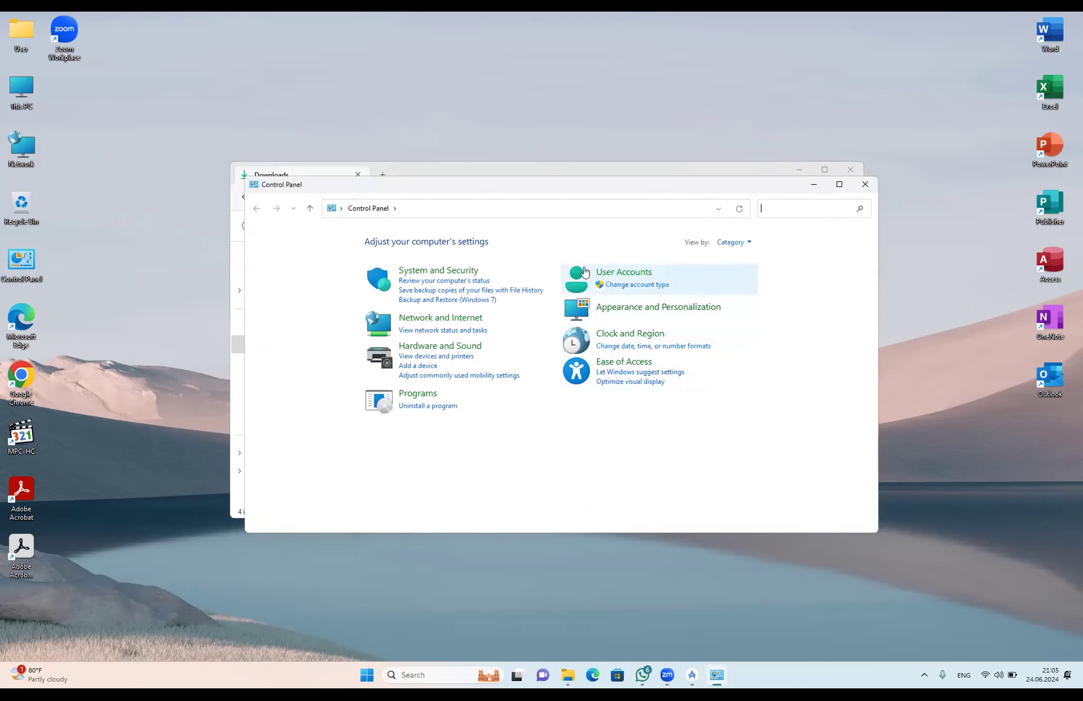
click(446, 290)
click(257, 208)
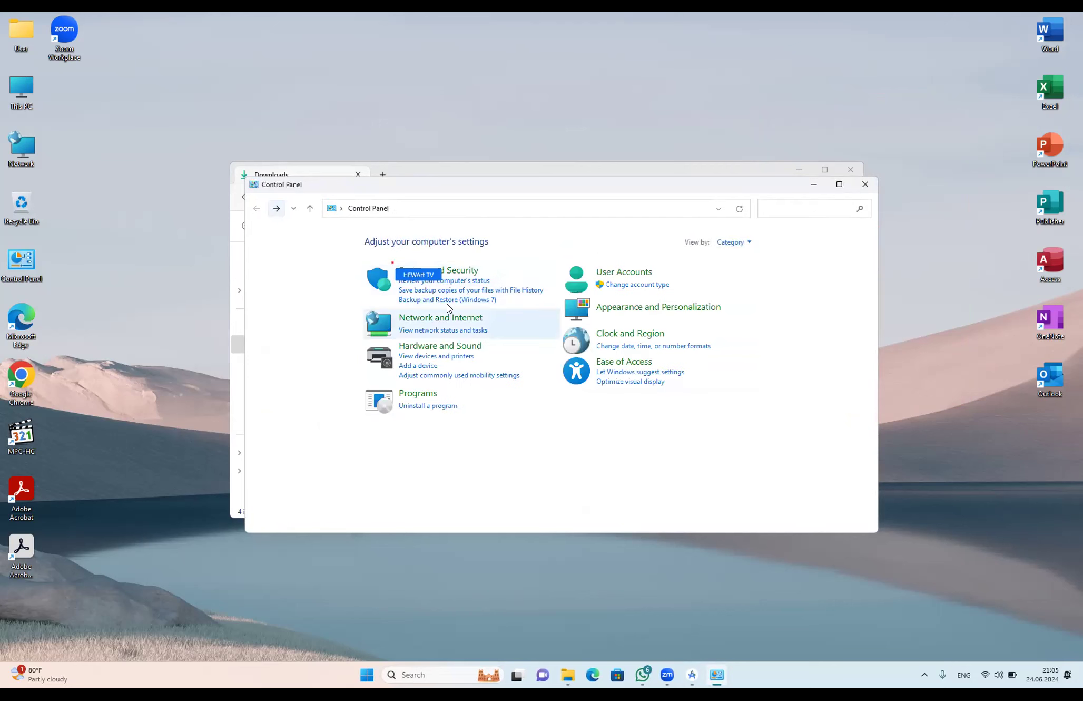
click(383, 285)
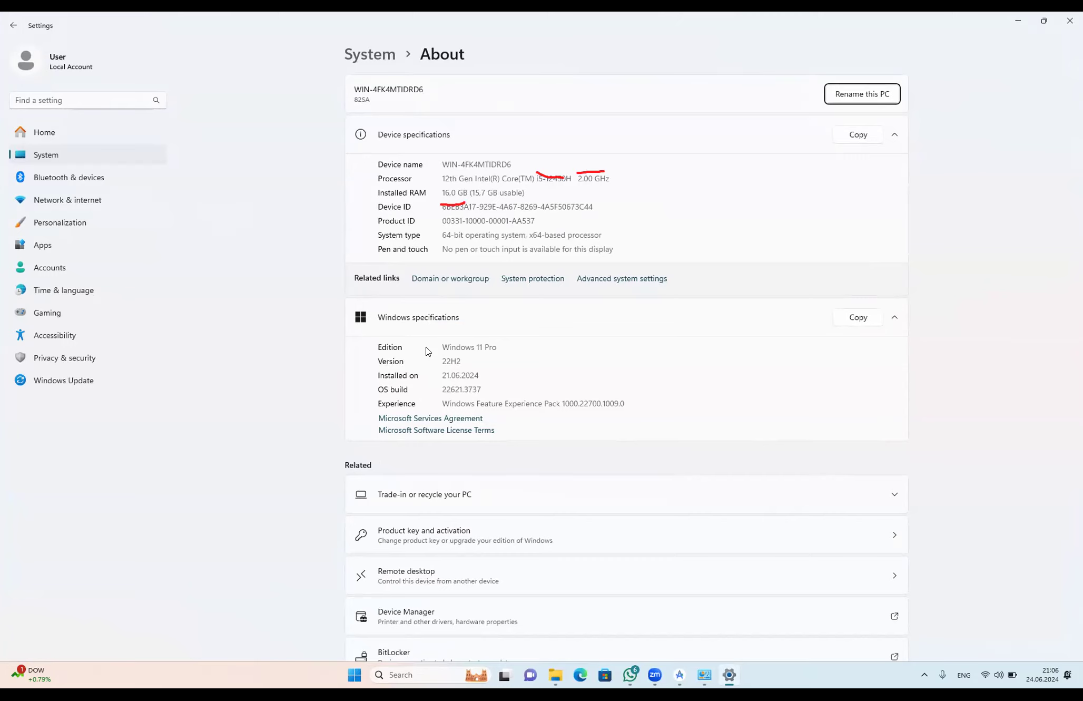
Check the free space on the Windows 11 (C:) drive, and close File Explorer, Settings and the Control Panel.
key(super+e)
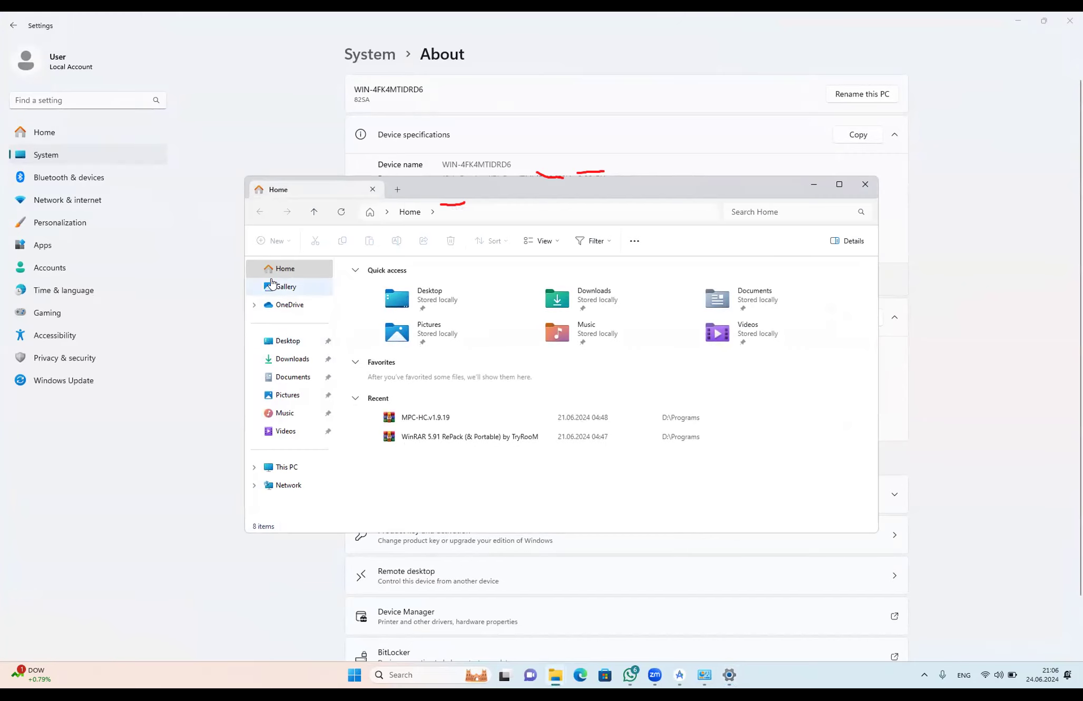
click(293, 473)
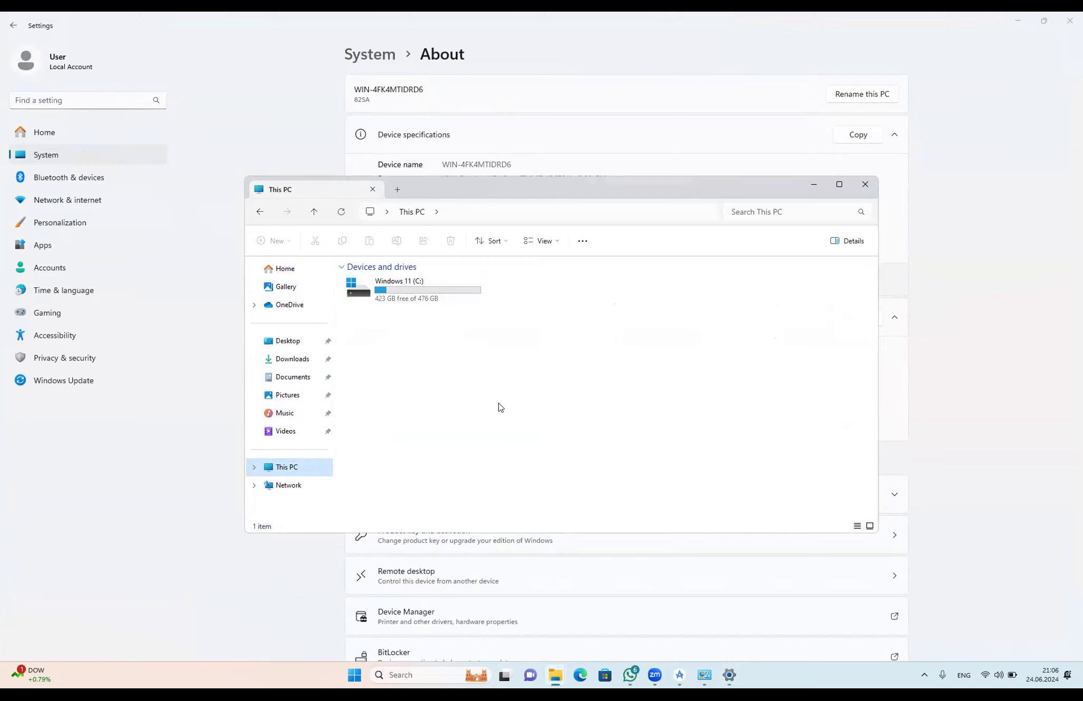
click(864, 186)
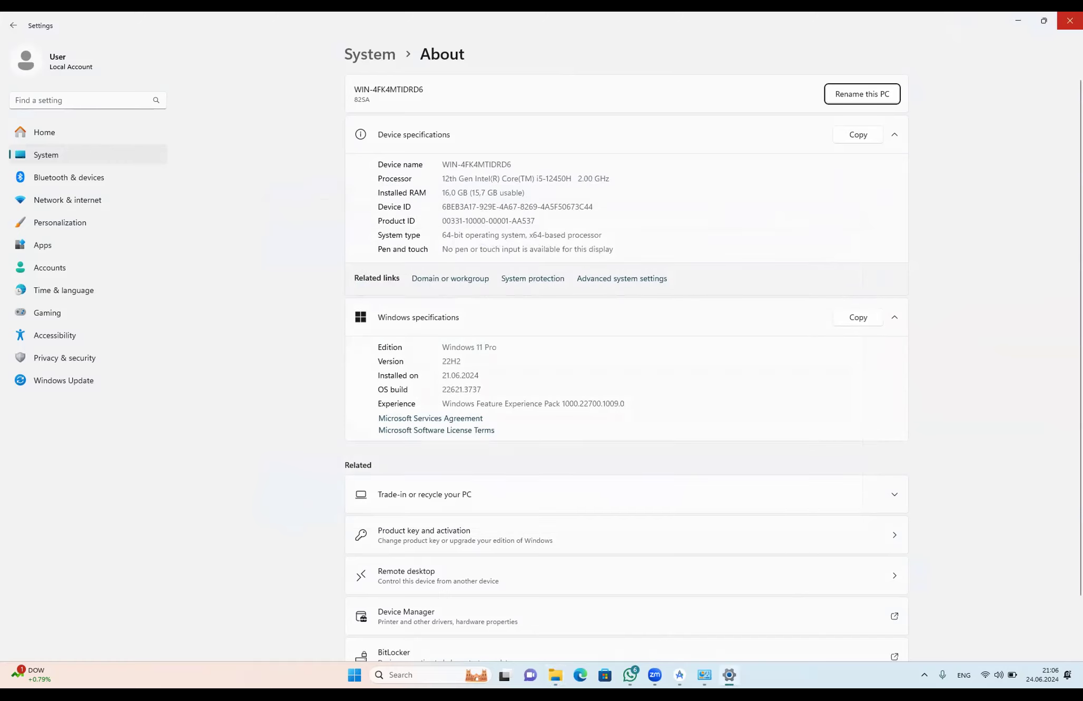
click(1070, 21)
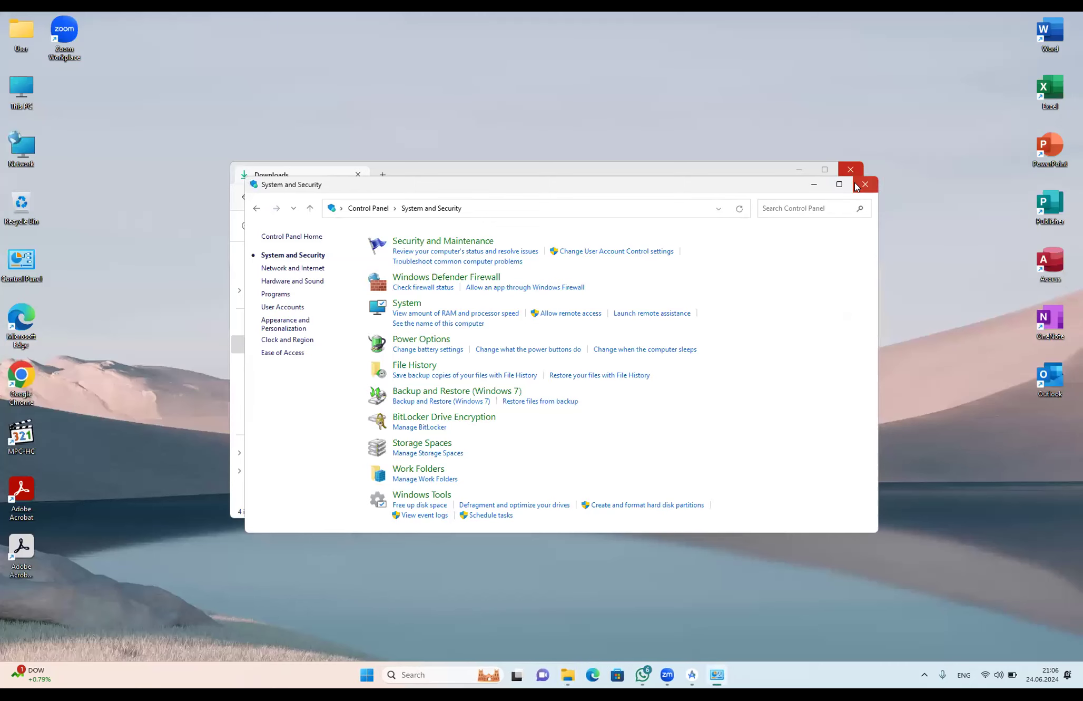
click(854, 183)
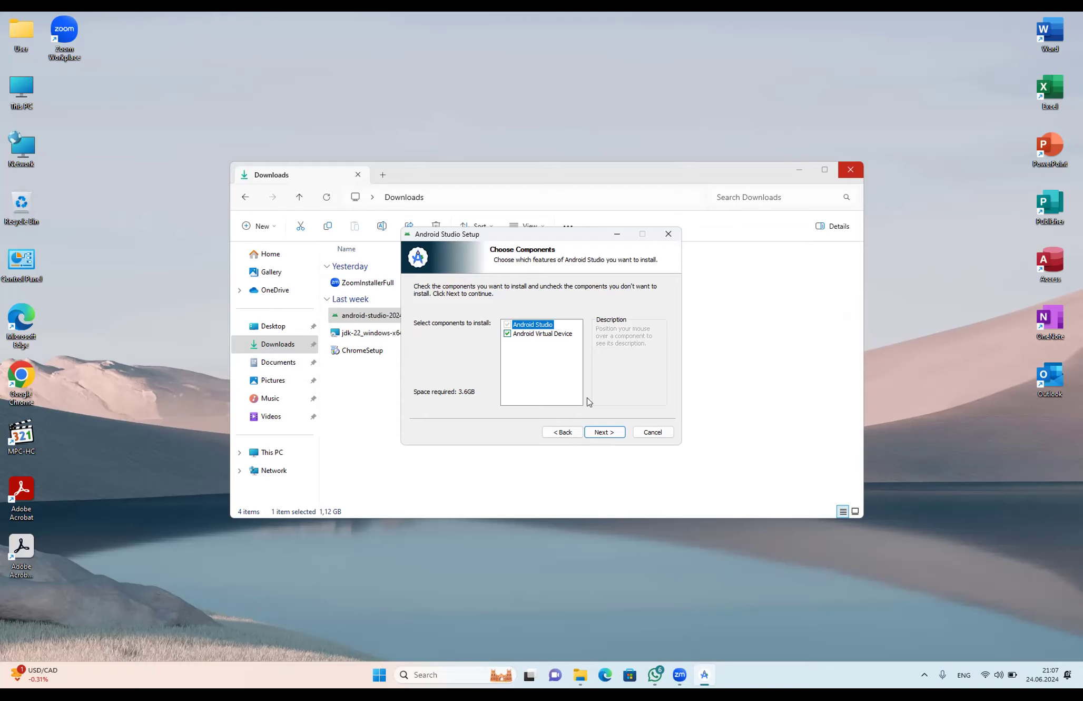
Install Android Studio with the Android Virtual Device component, keeping the default location and the Android Studio Start Menu folder.
click(600, 434)
click(599, 433)
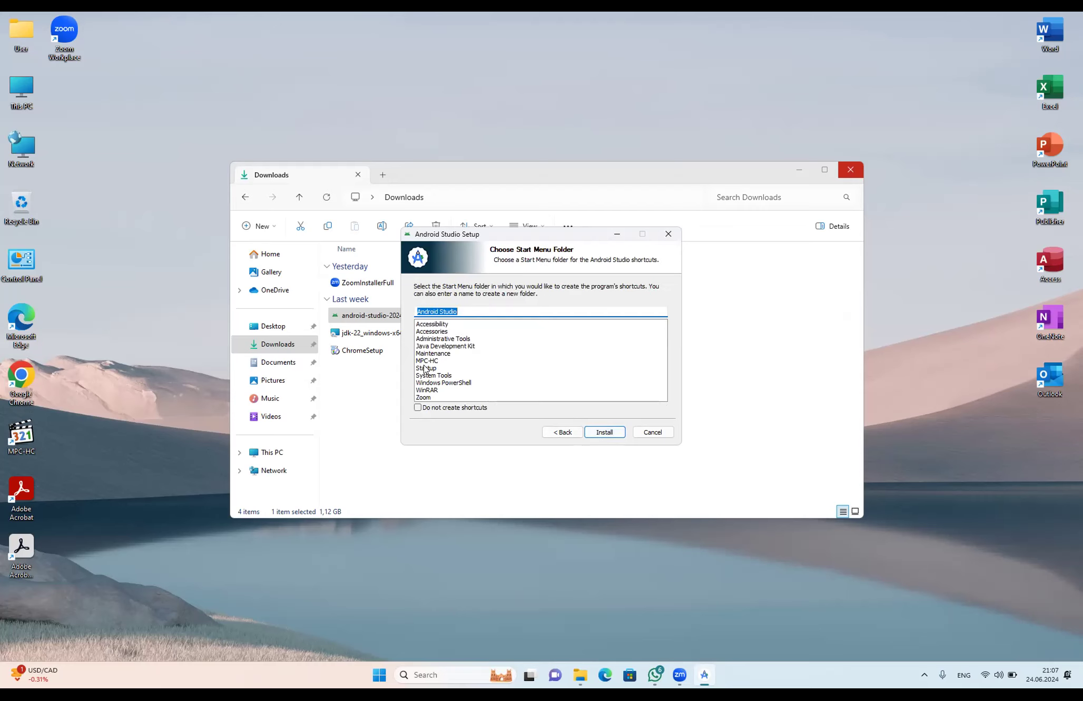
click(599, 433)
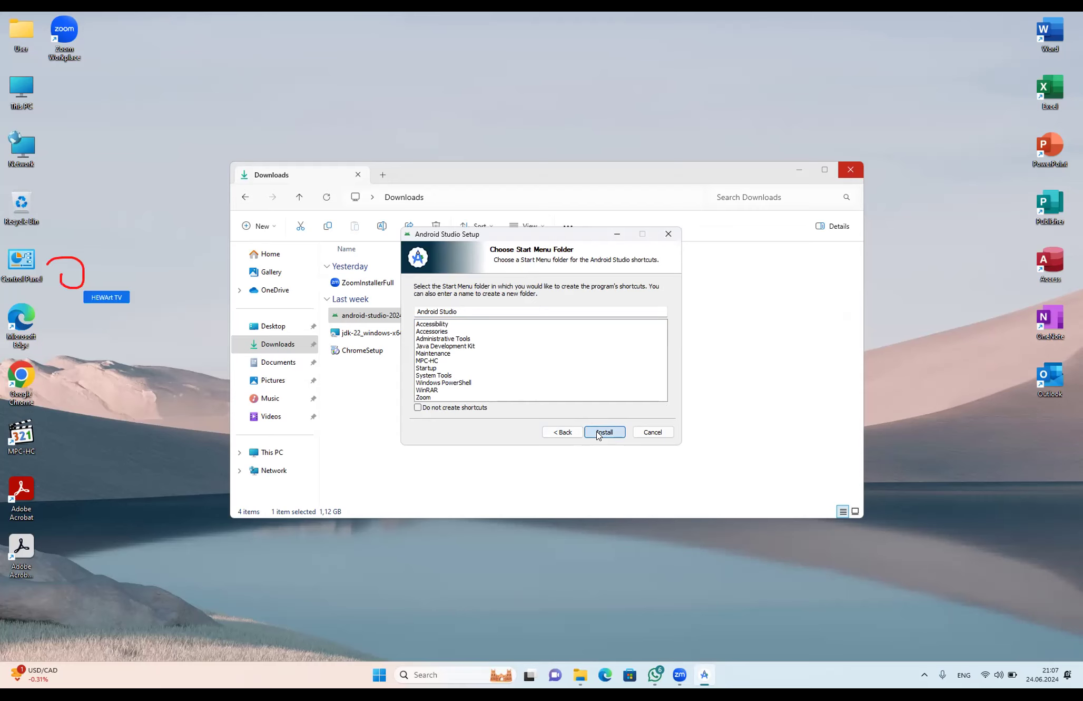
click(599, 433)
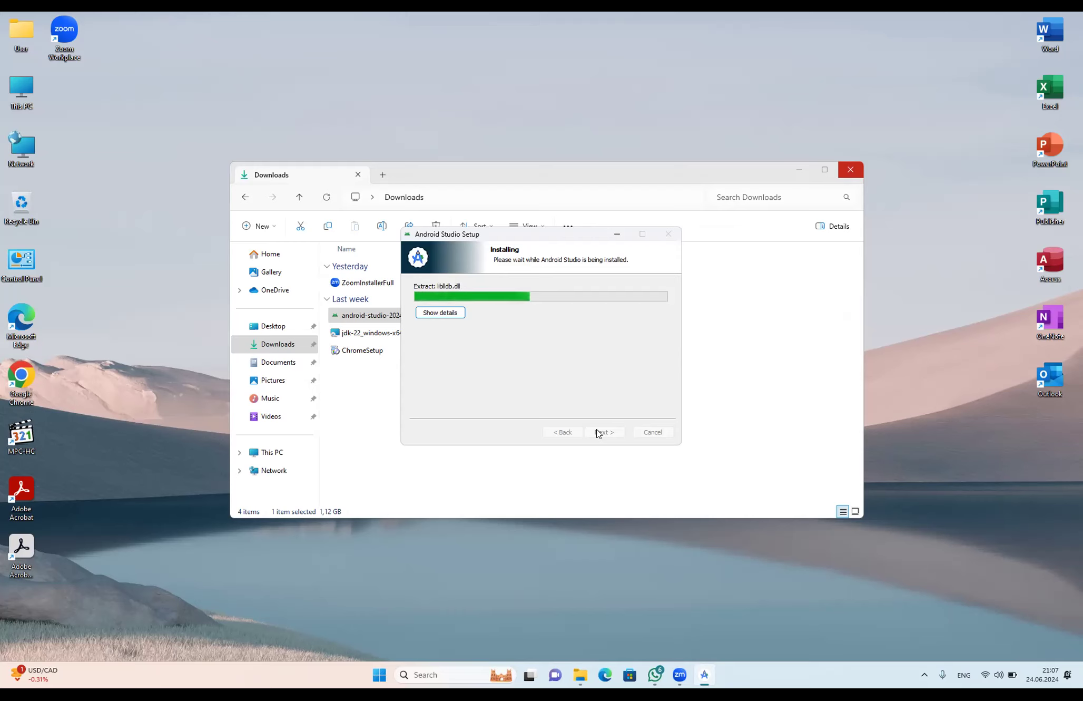
Move WhatsApp to the front of the pinned apps in the Start menu.
click(378, 677)
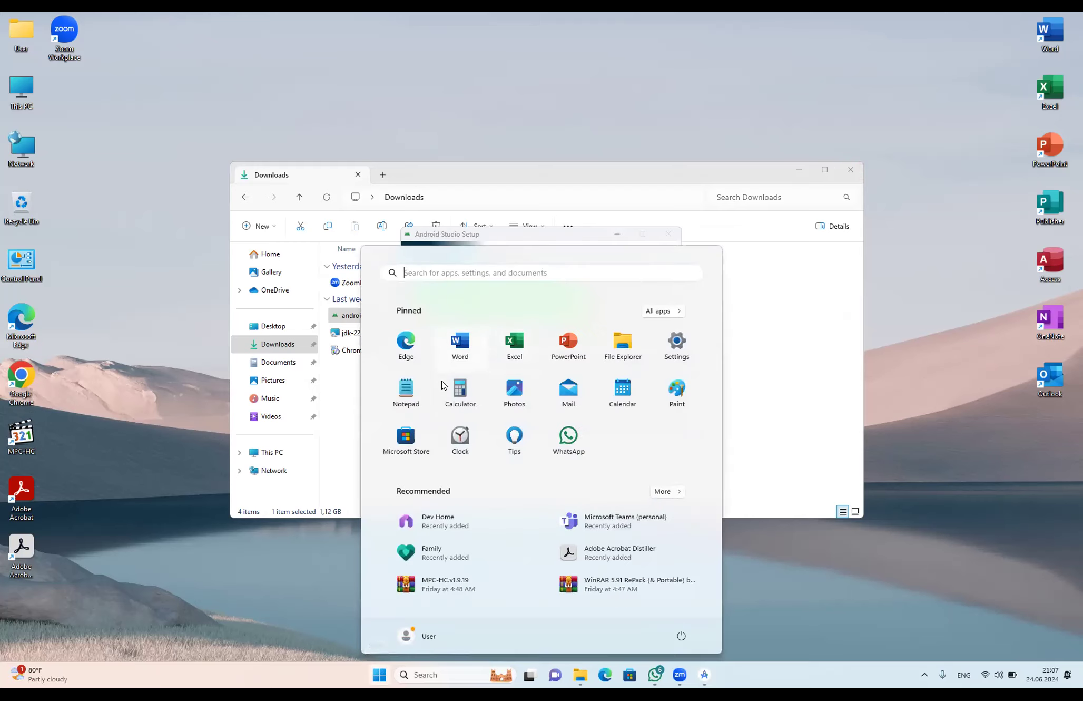
right_click(568, 441)
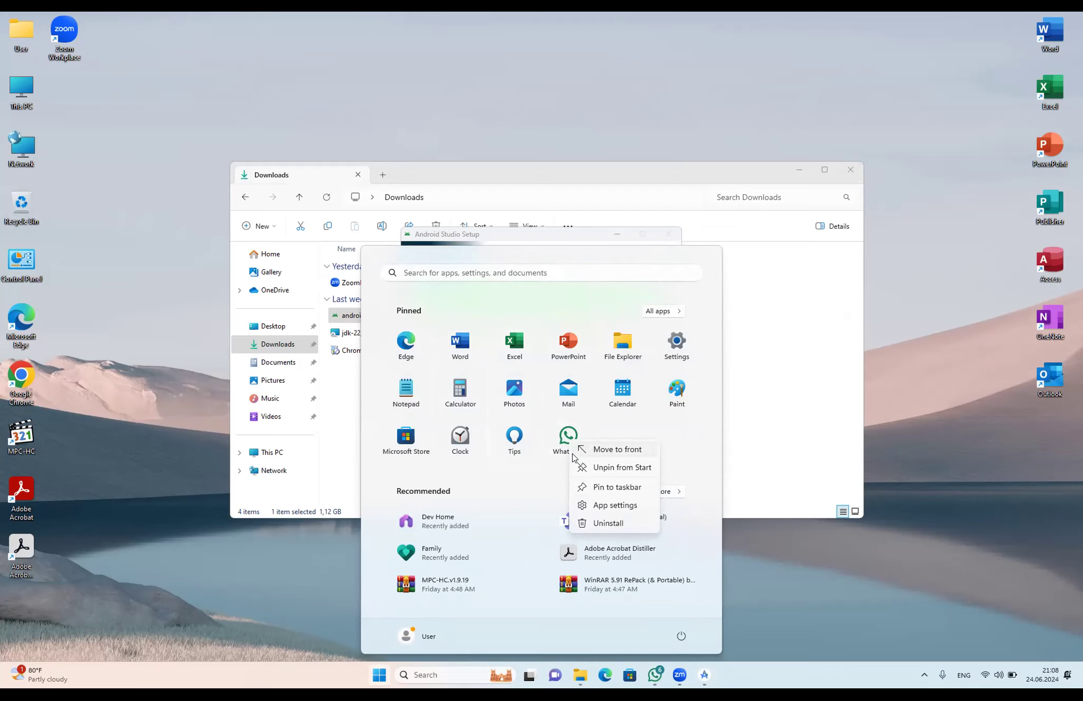
click(598, 453)
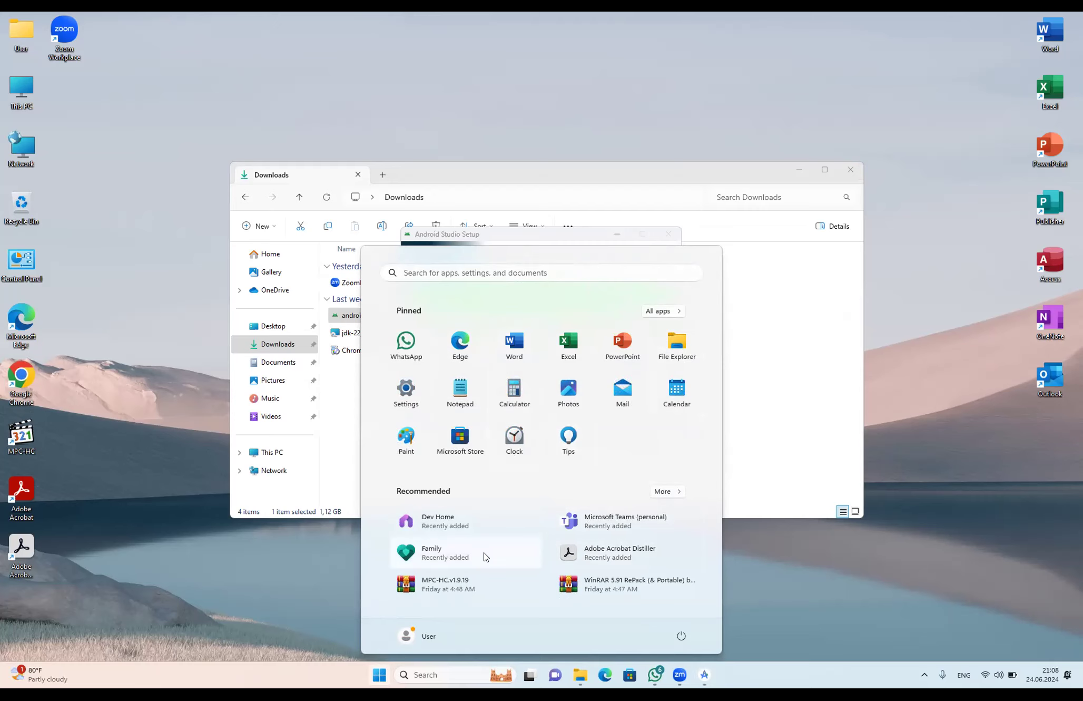
Review WhatsApp's app settings, from its permissions to the reset and uninstall options, and close Settings.
right_click(394, 341)
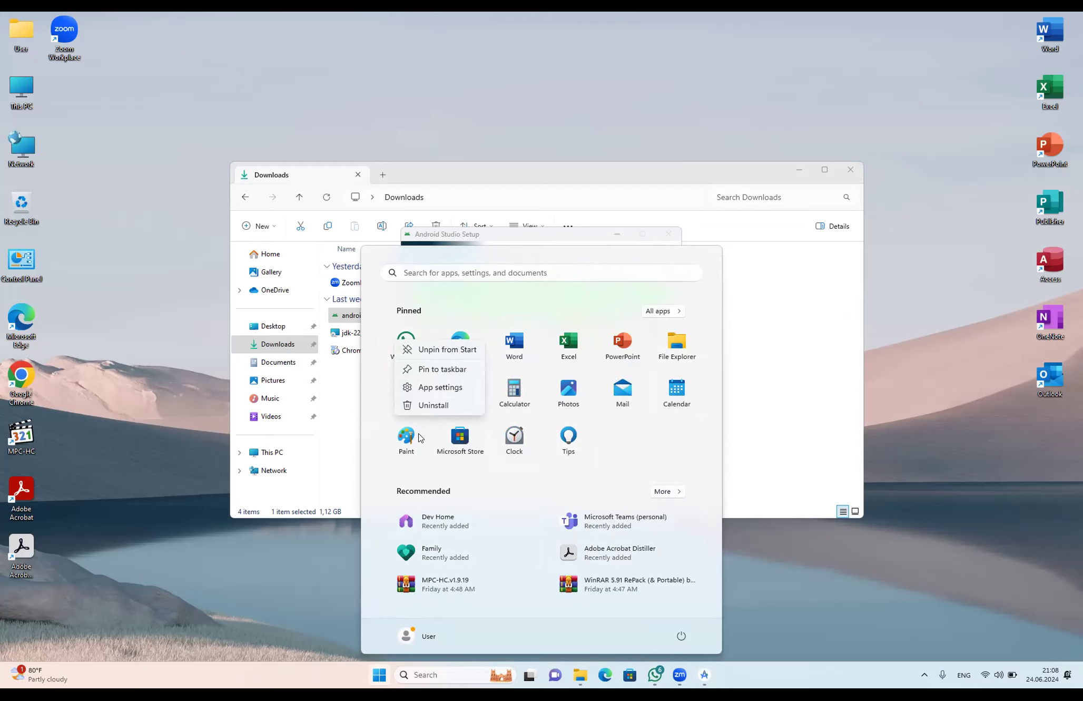
click(422, 405)
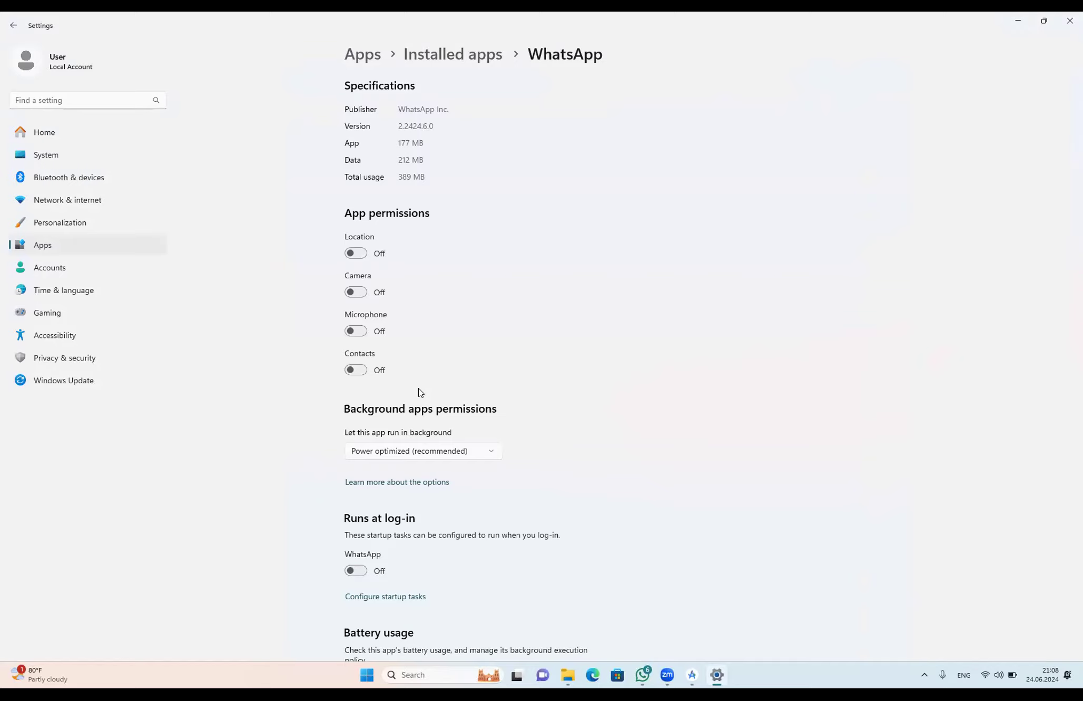
scroll(421, 393, down, 10)
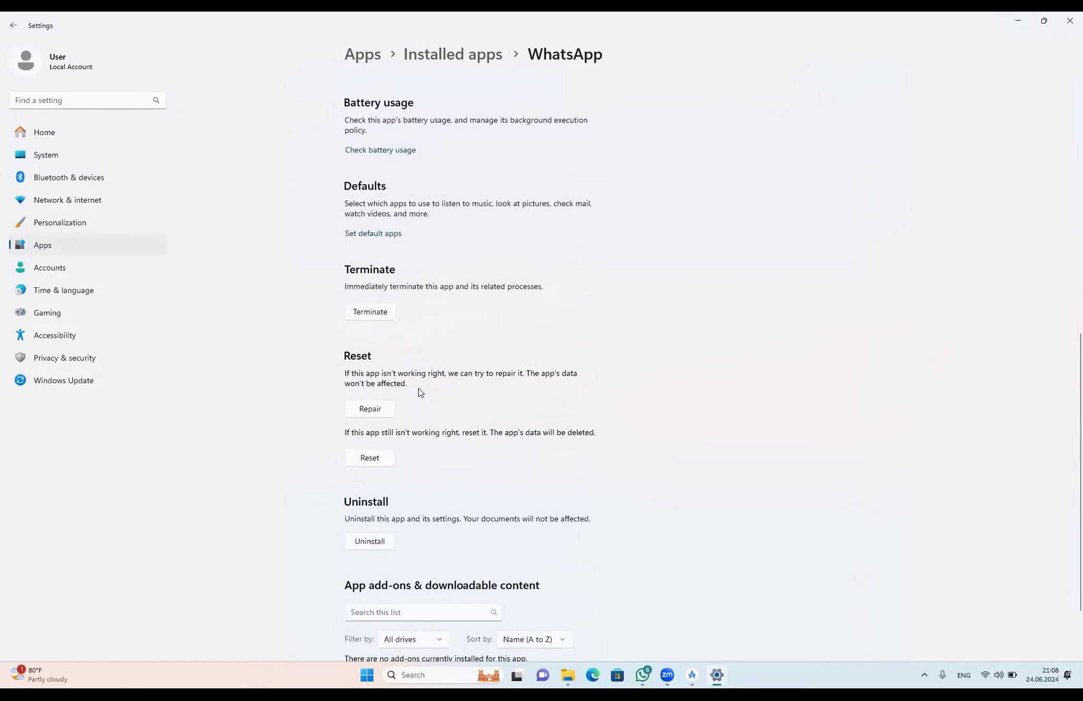
scroll(421, 392, down, 2)
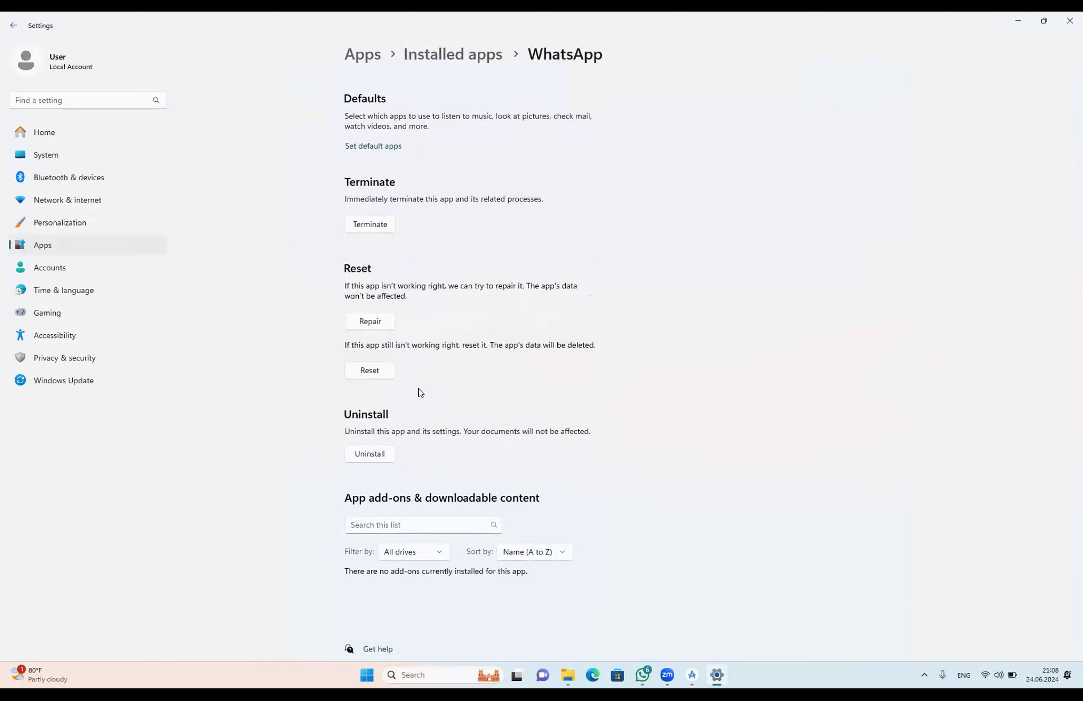
scroll(420, 393, up, 10)
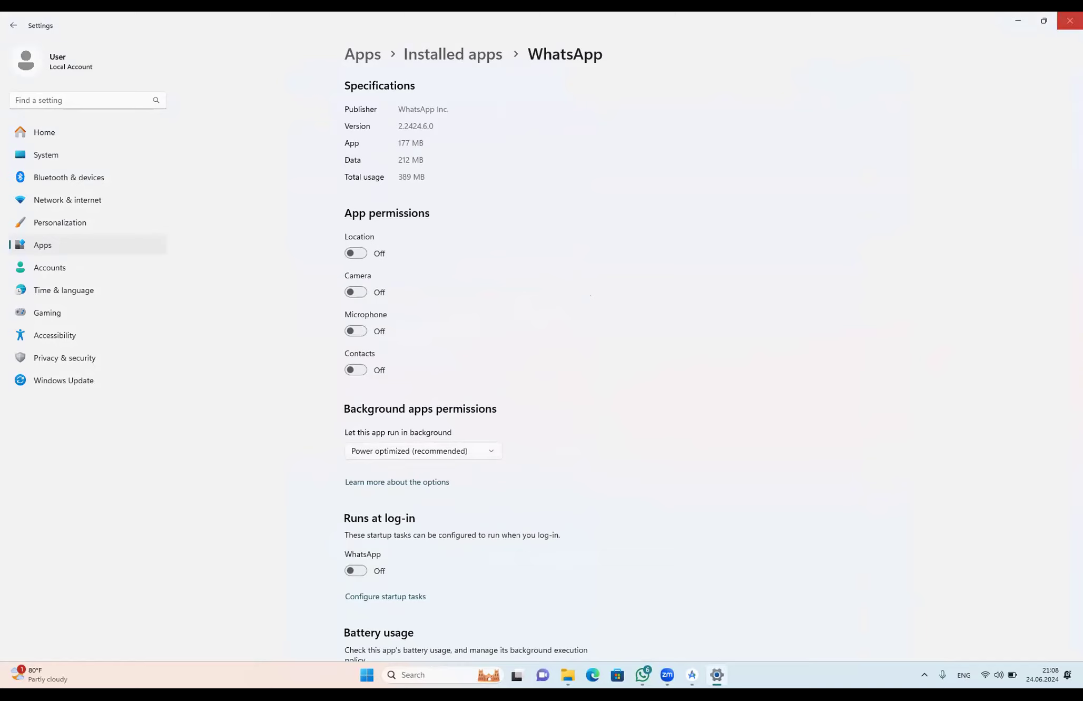
click(1069, 21)
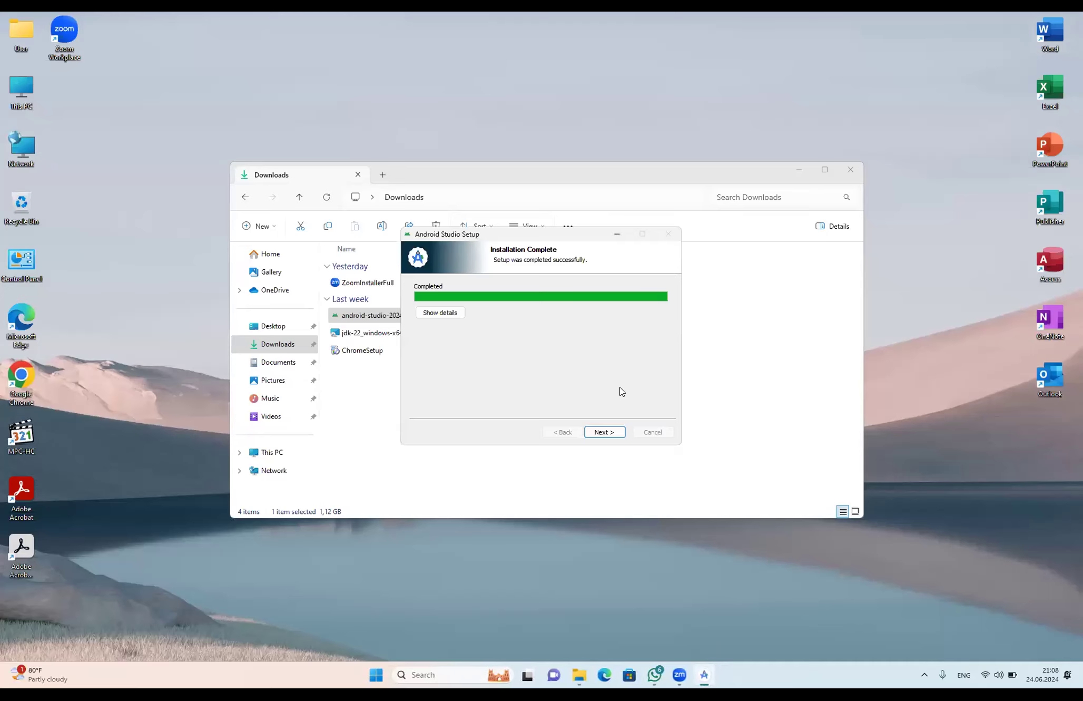
Finish the Android Studio setup with Start Android Studio enabled, and decline sending usage statistics to Google.
click(604, 432)
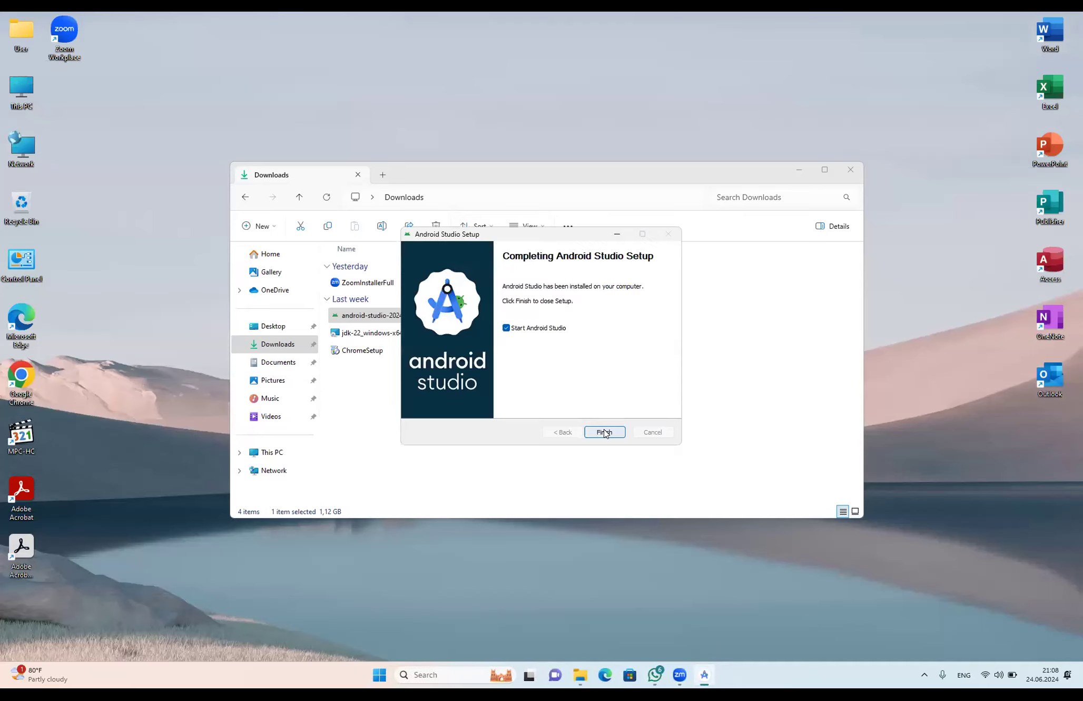
click(605, 432)
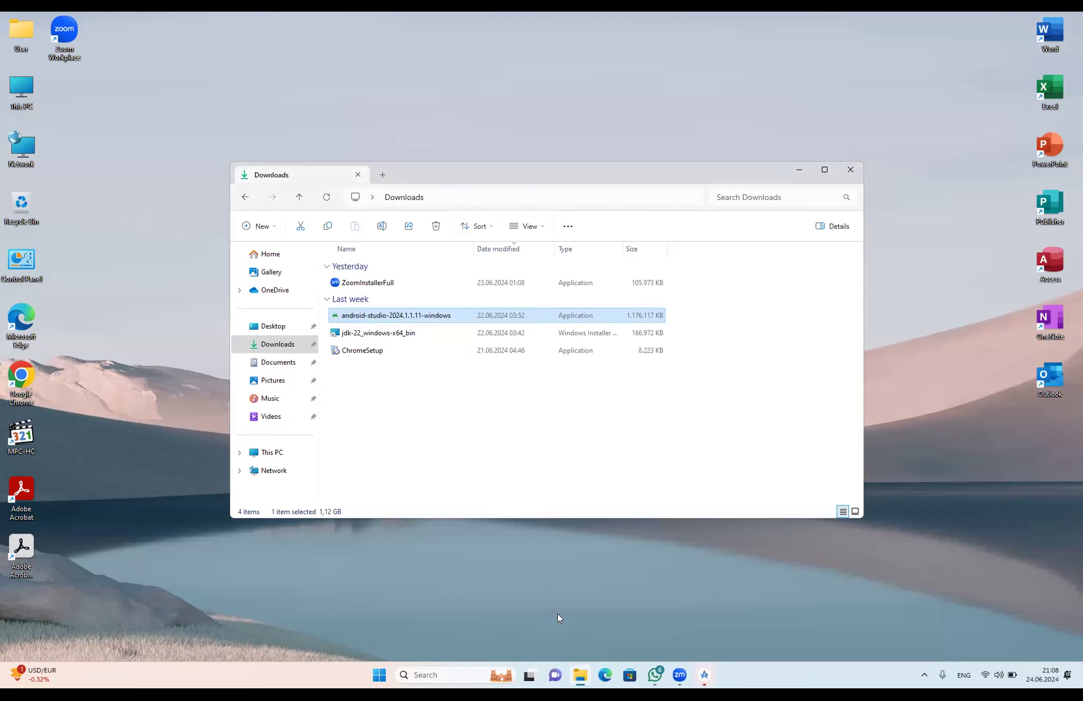
mouse_move(707, 669)
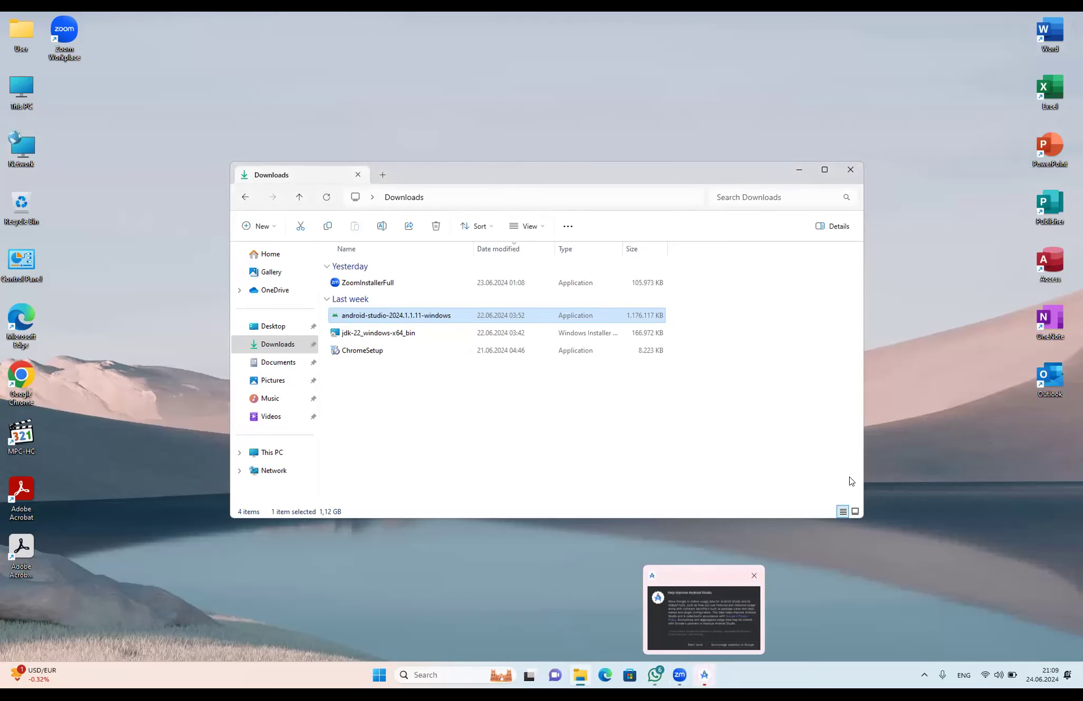
click(702, 680)
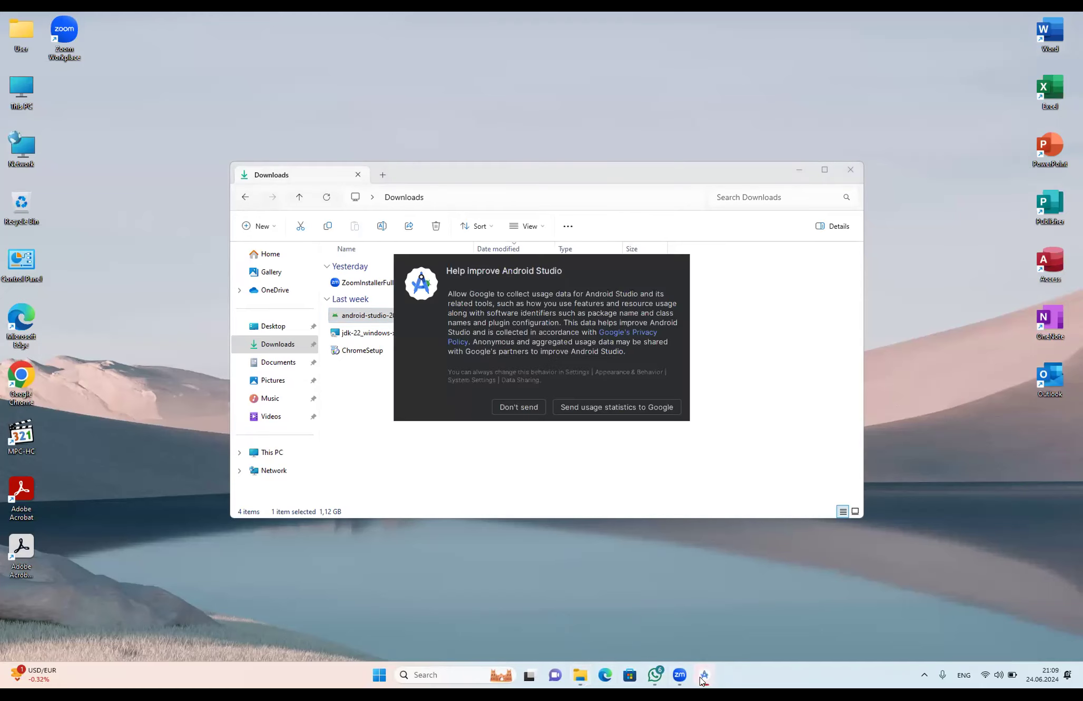
click(517, 407)
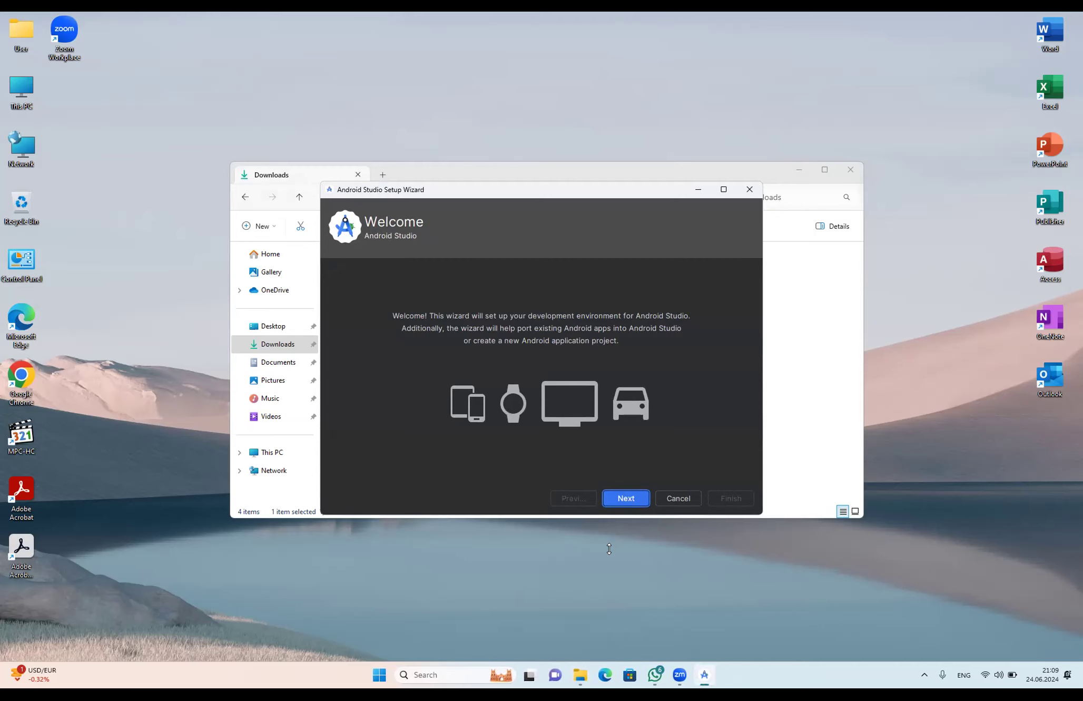
Choose the Standard install type in the setup wizard and review the SDK components before continuing to the license agreement.
click(627, 498)
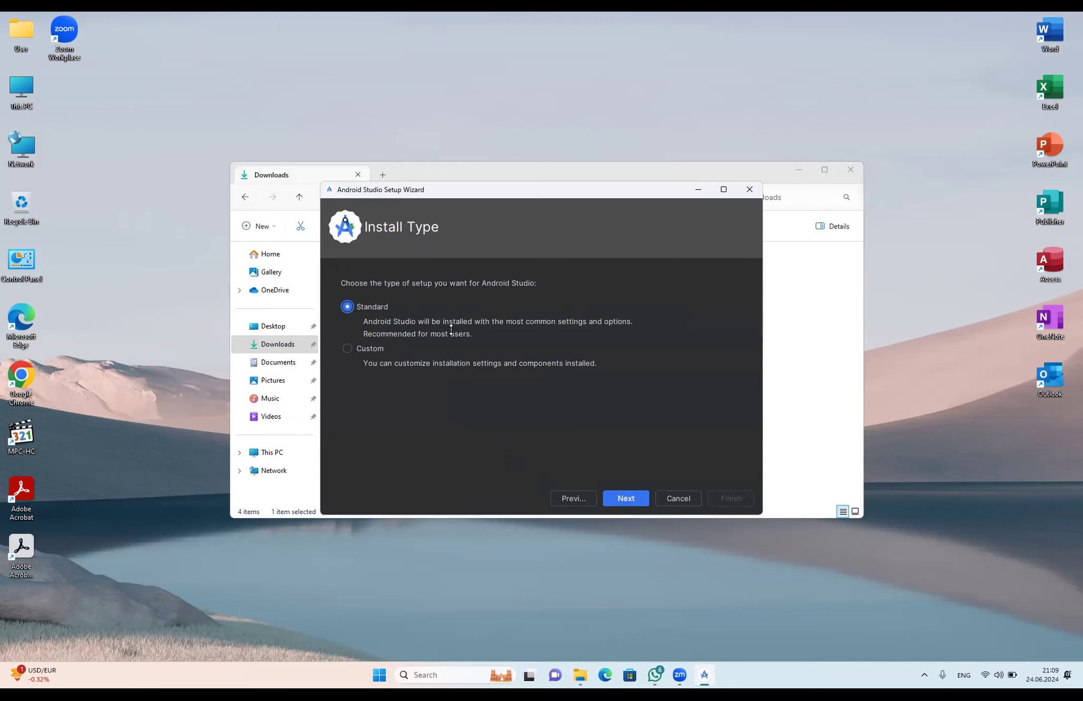
click(620, 500)
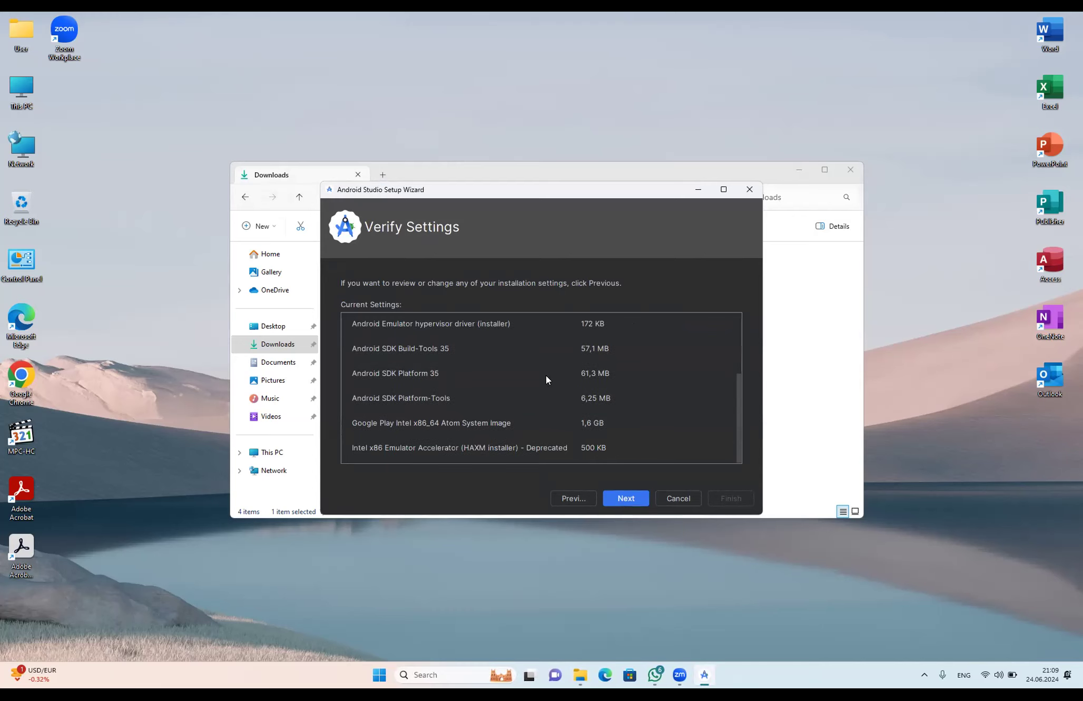
scroll(547, 377, up, 3)
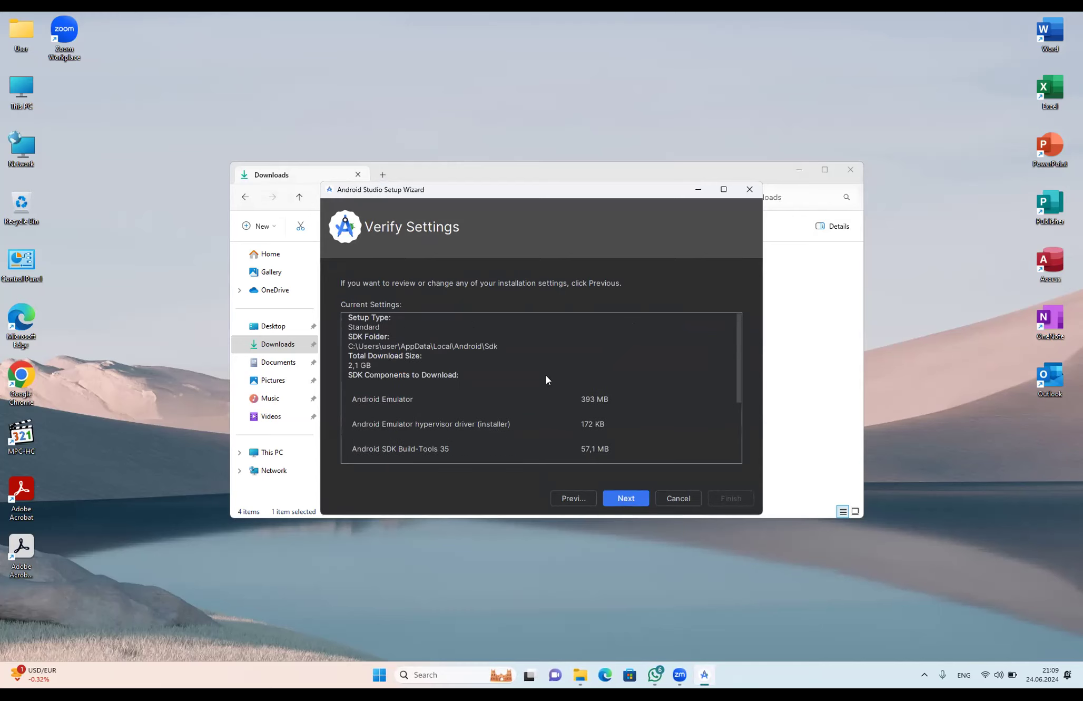
scroll(546, 376, down, 3)
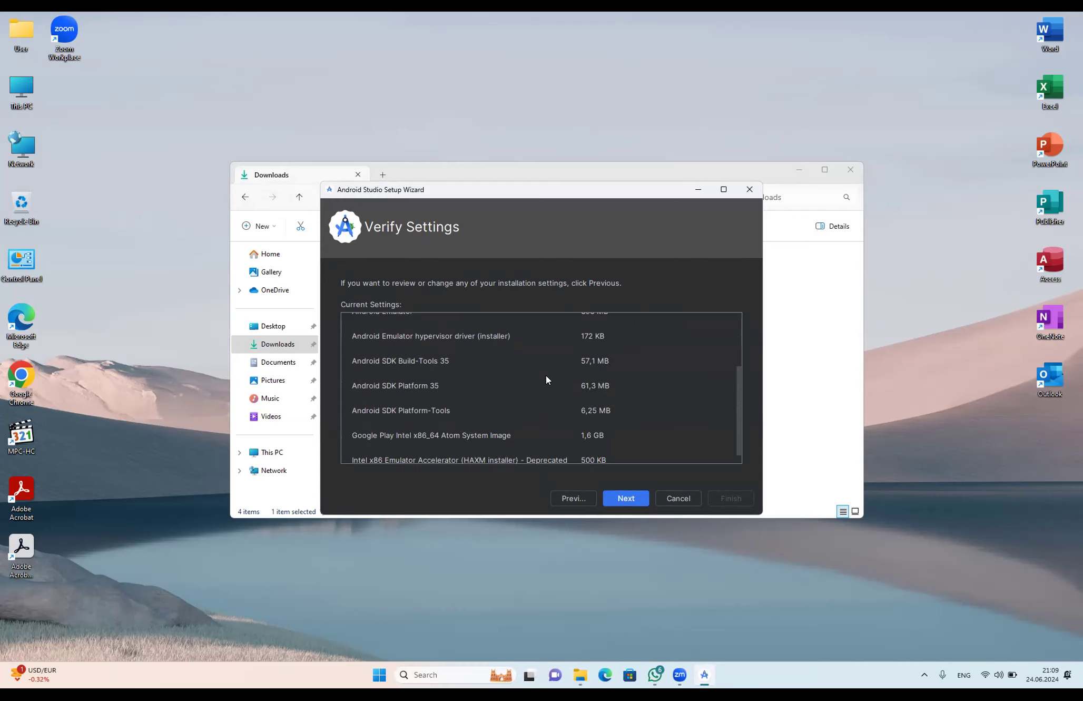
click(613, 496)
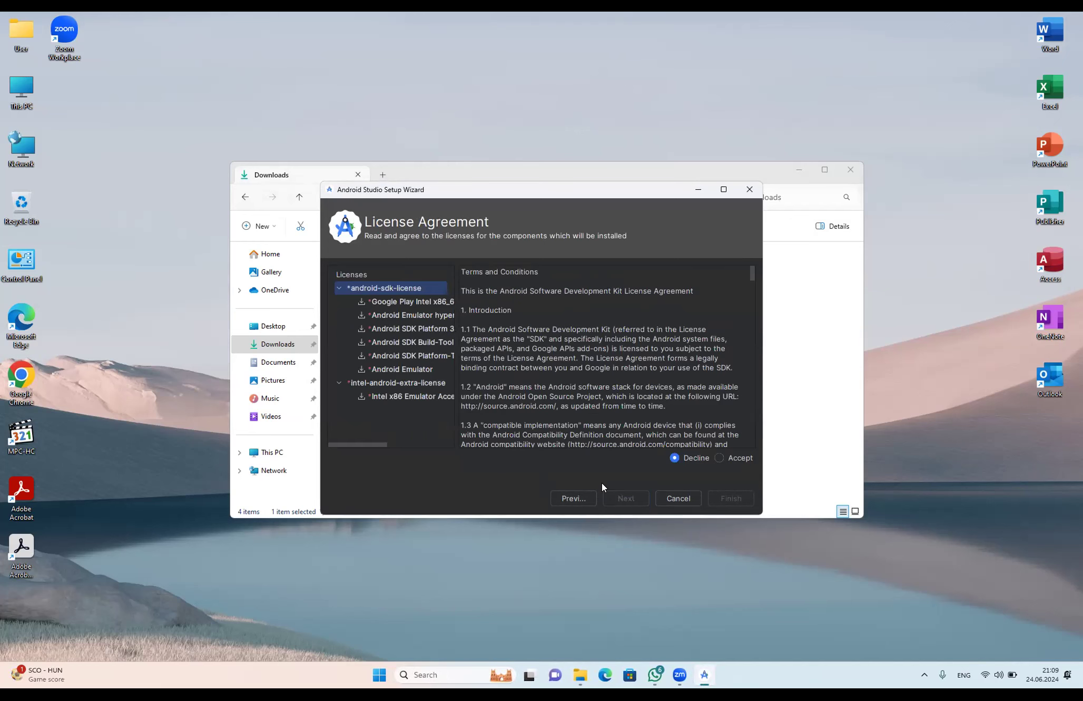
Accept the android-sdk-license and intel-android-extra-license, and start downloading the components with the download details shown.
click(719, 457)
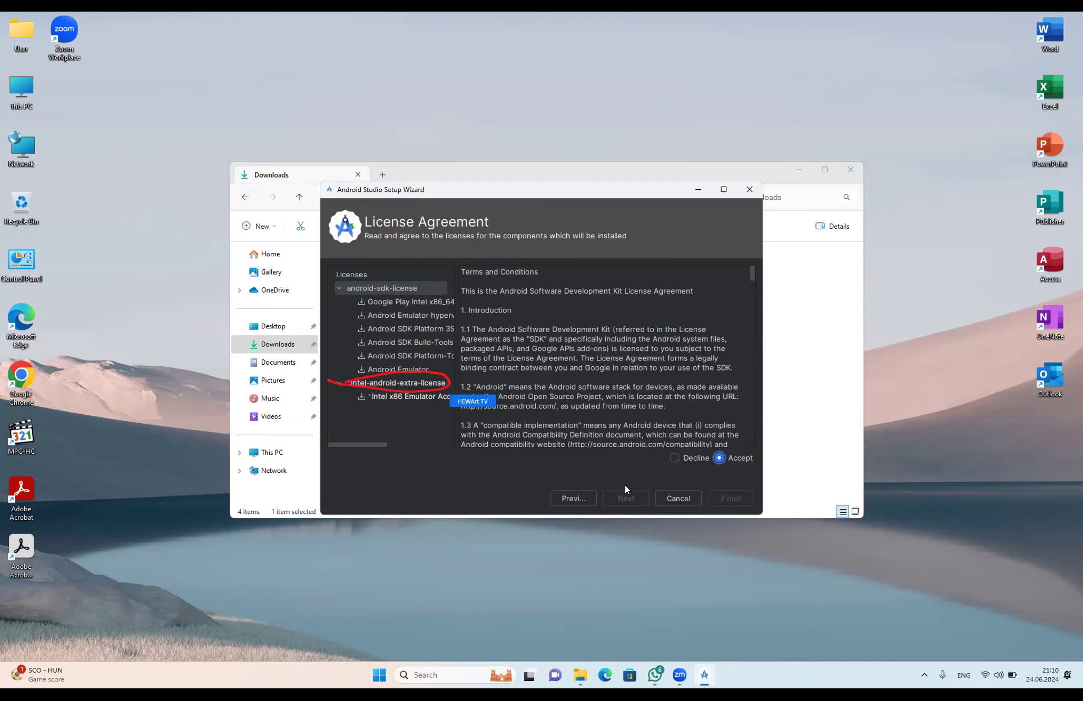
click(396, 384)
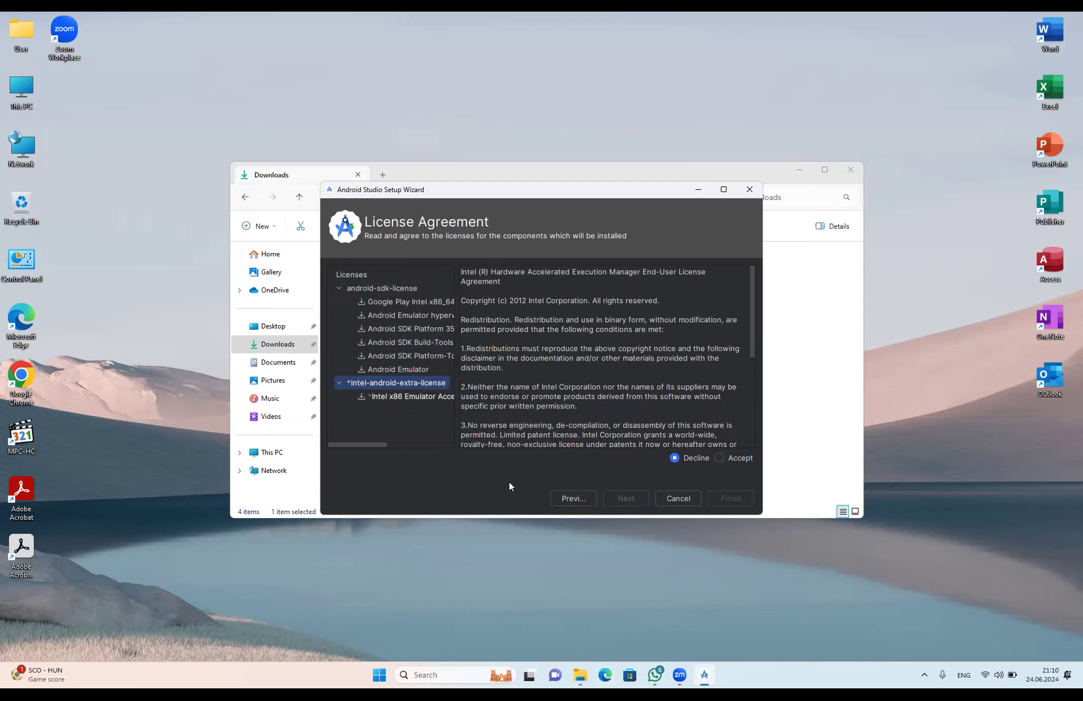
click(719, 458)
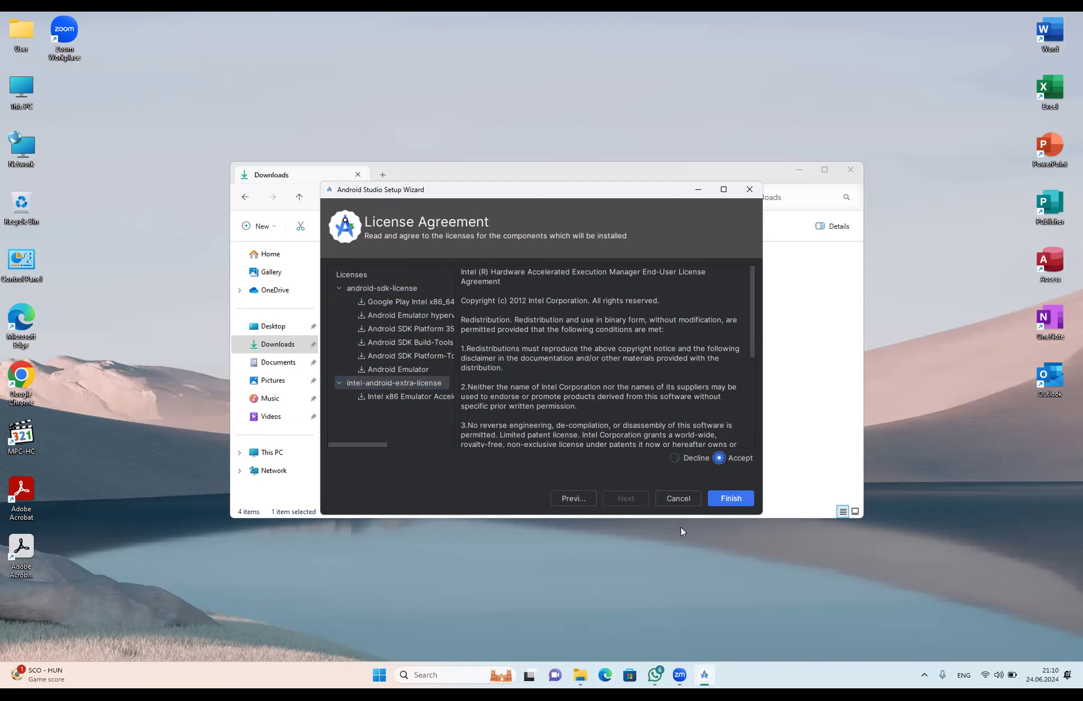
click(730, 498)
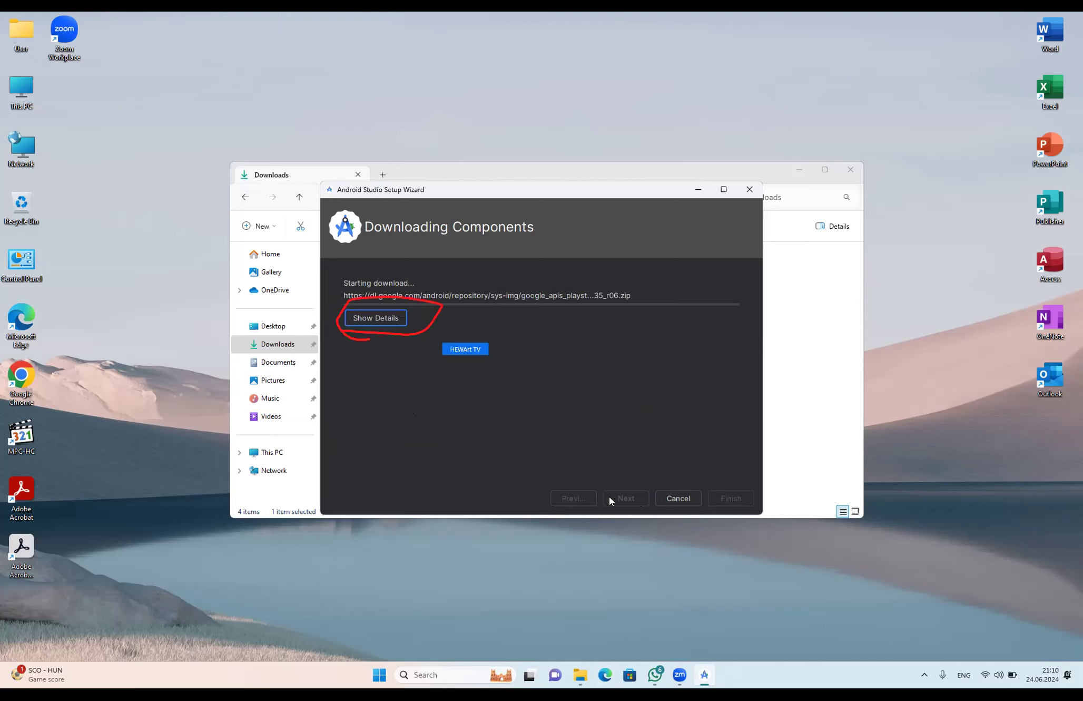
click(374, 319)
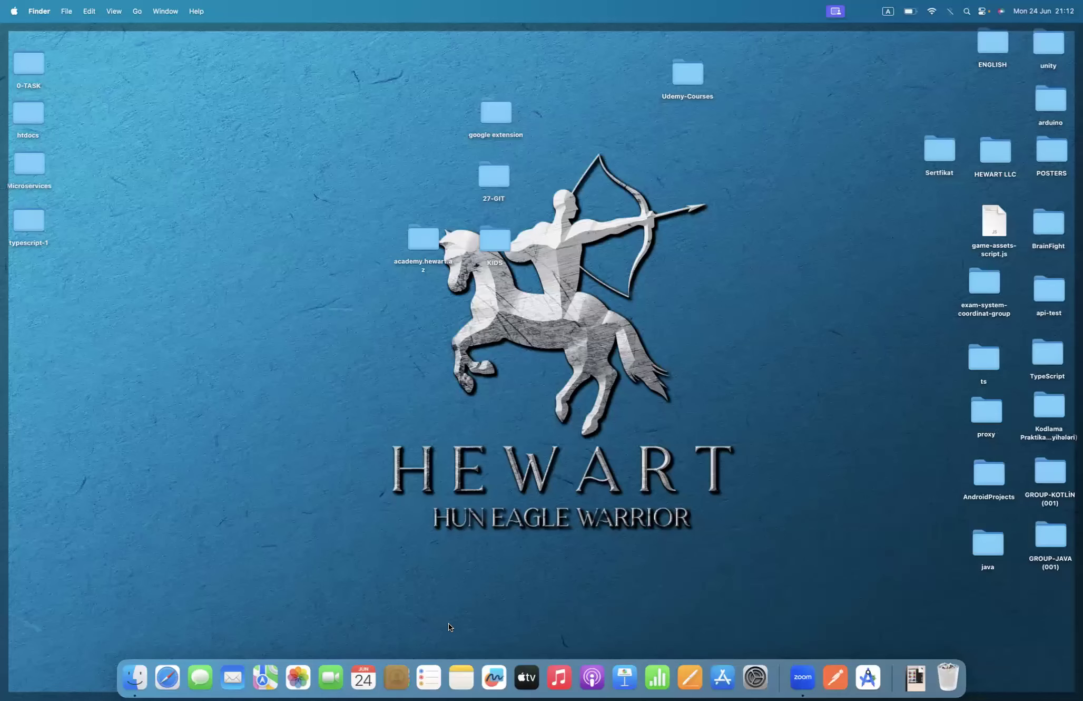
Launch Android Studio on the Mac through a system search for "andr".
key(super+space)
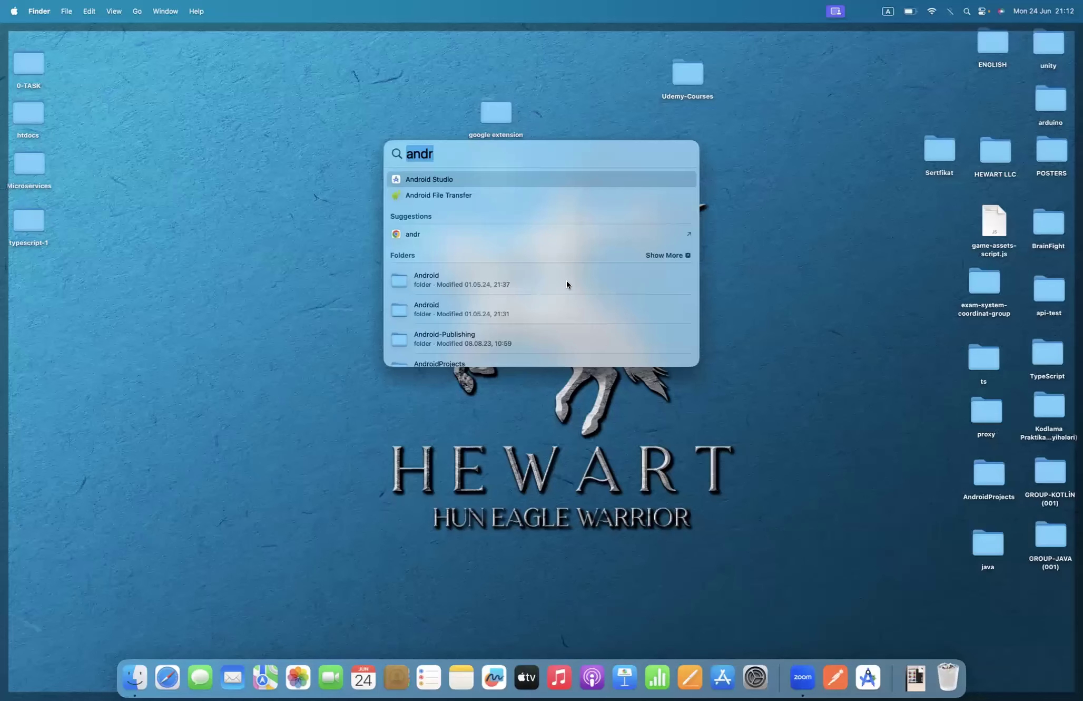
click(417, 182)
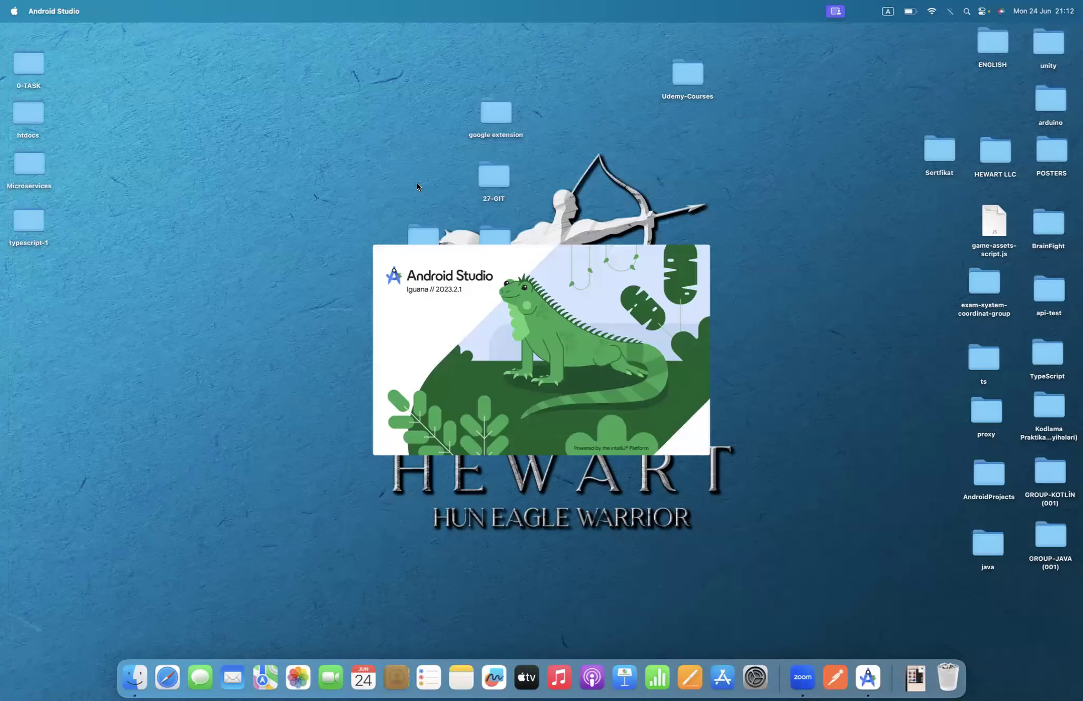